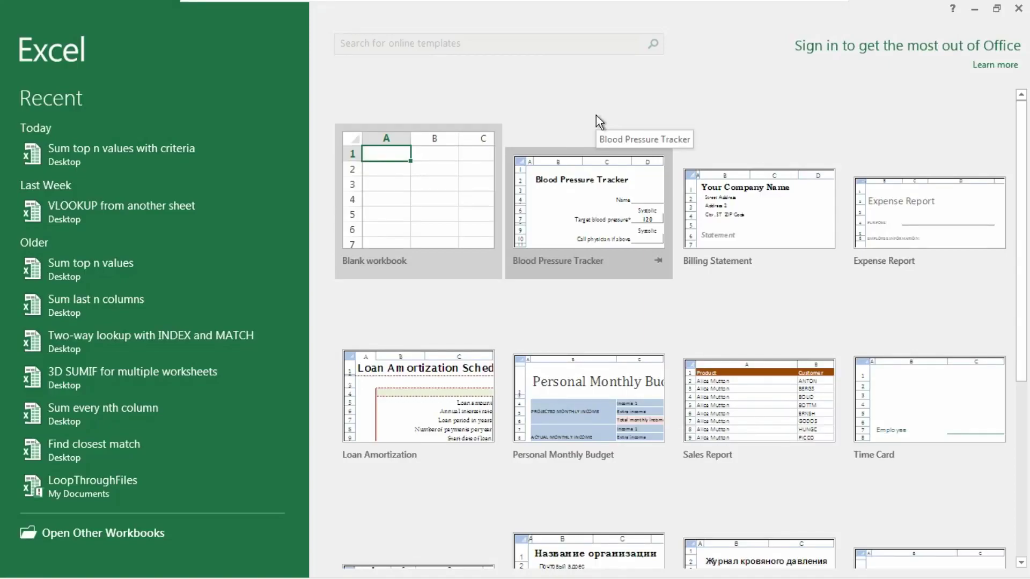
Step: Open the recent workbook "Sum top n values with criteria" and select the Qty. cell F5 for size S
left_click(167, 157)
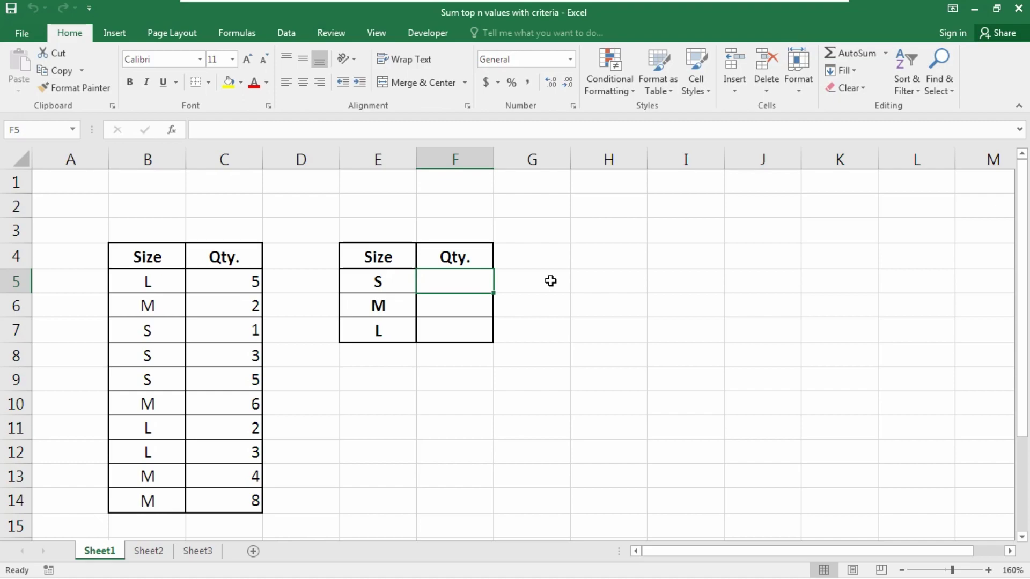
left_click(391, 284)
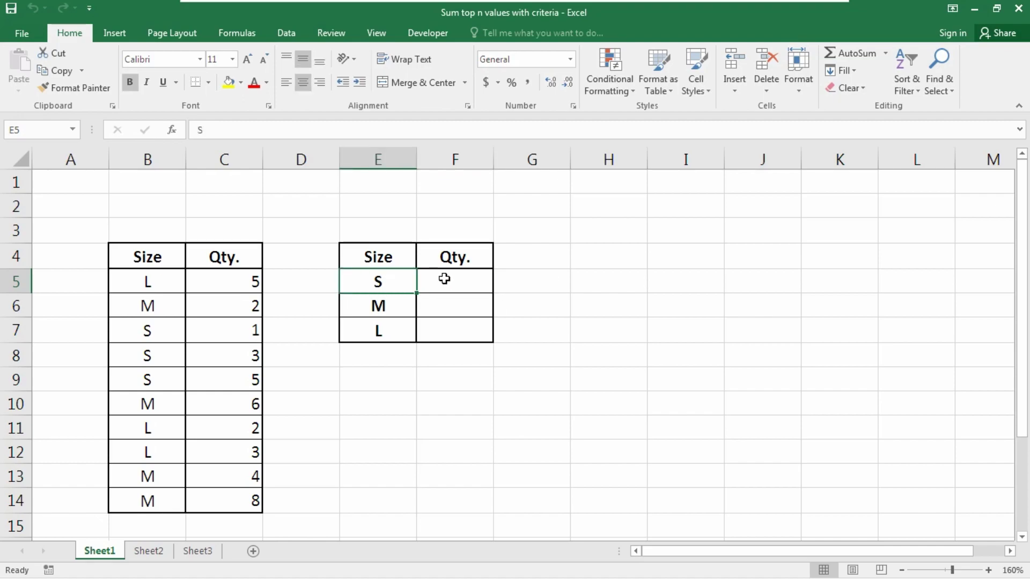
left_click(444, 278)
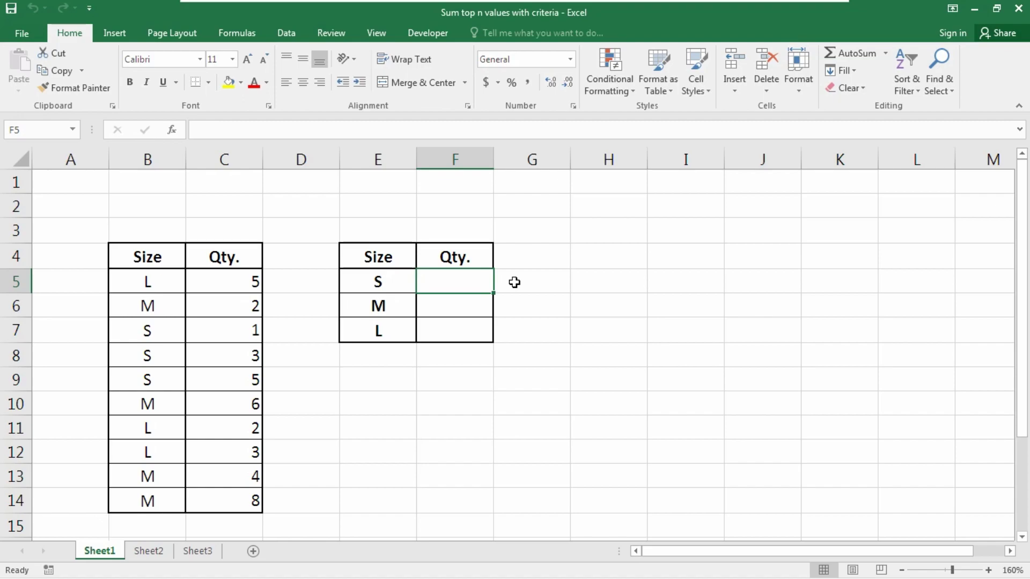
Step: Start a formula in F5 with SUMPRODUCT and a nested LARGE function
type("=")
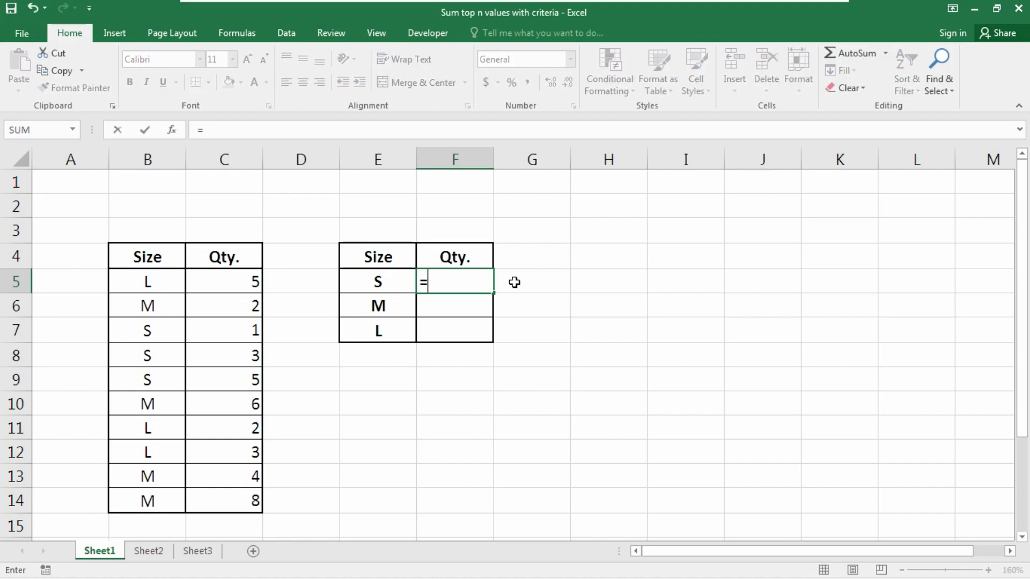
type("sump")
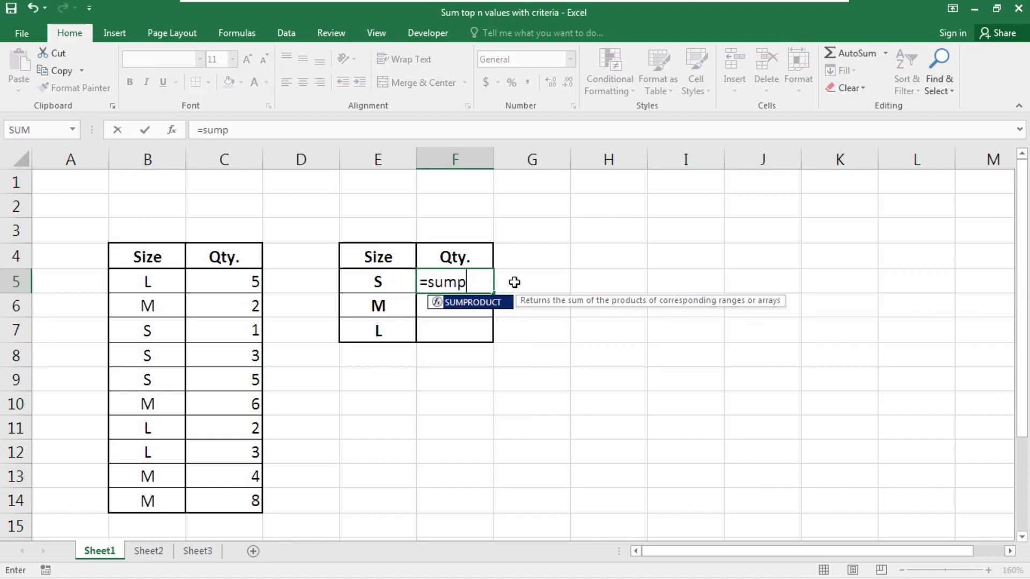
key("Tab")
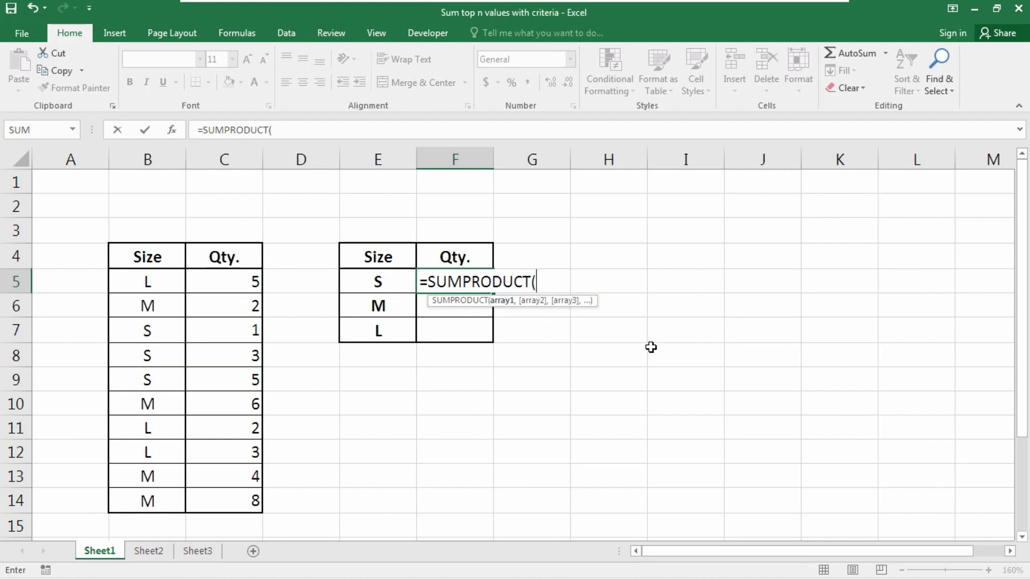
type("large")
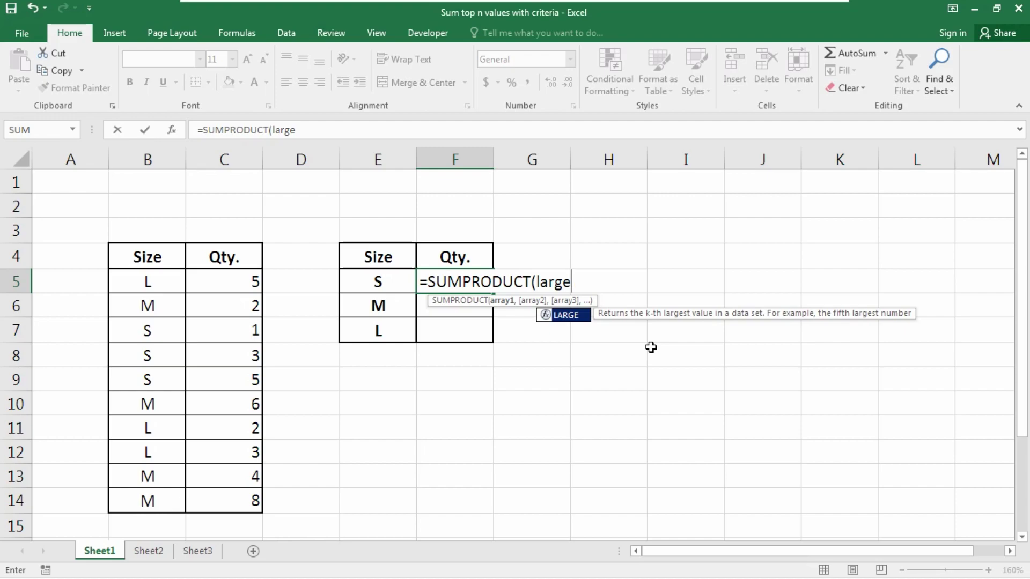
key("Tab")
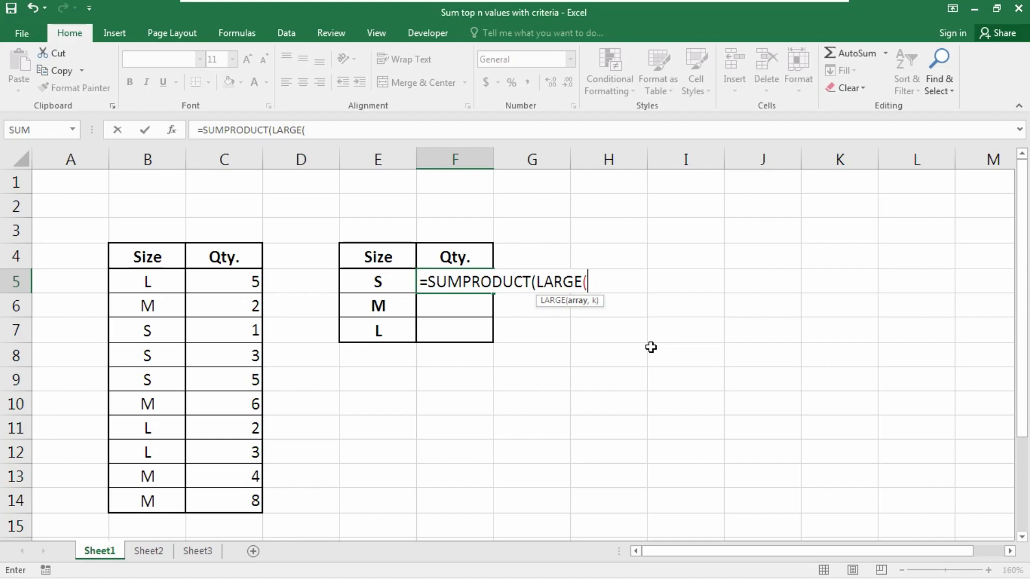
Step: Add the size criterion ($B$5:$B$14=E5) to the LARGE array argument, with the size range as an absolute reference
type("(")
left_click_drag(142, 281, 145, 504)
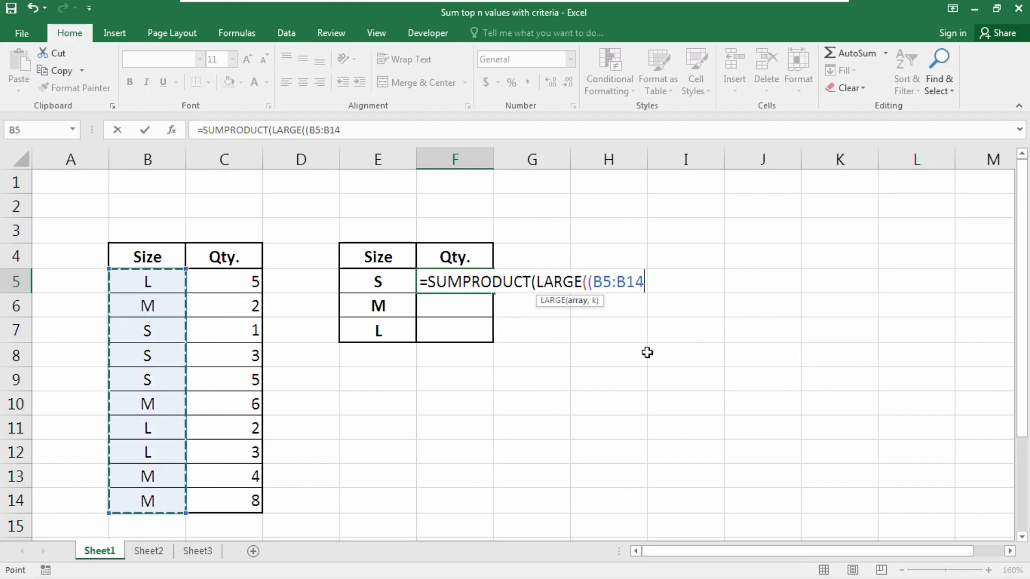
key("F4")
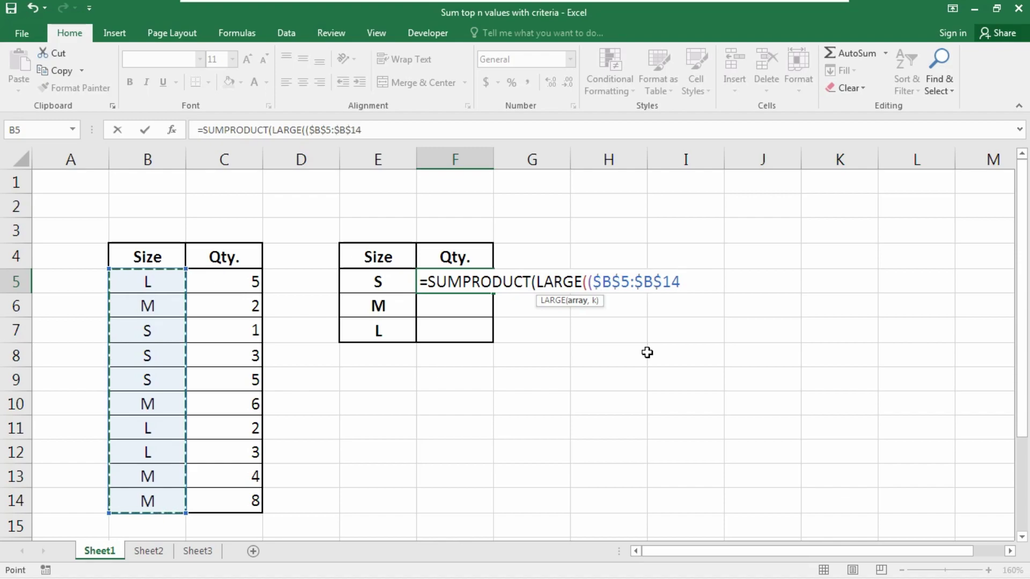
type("=")
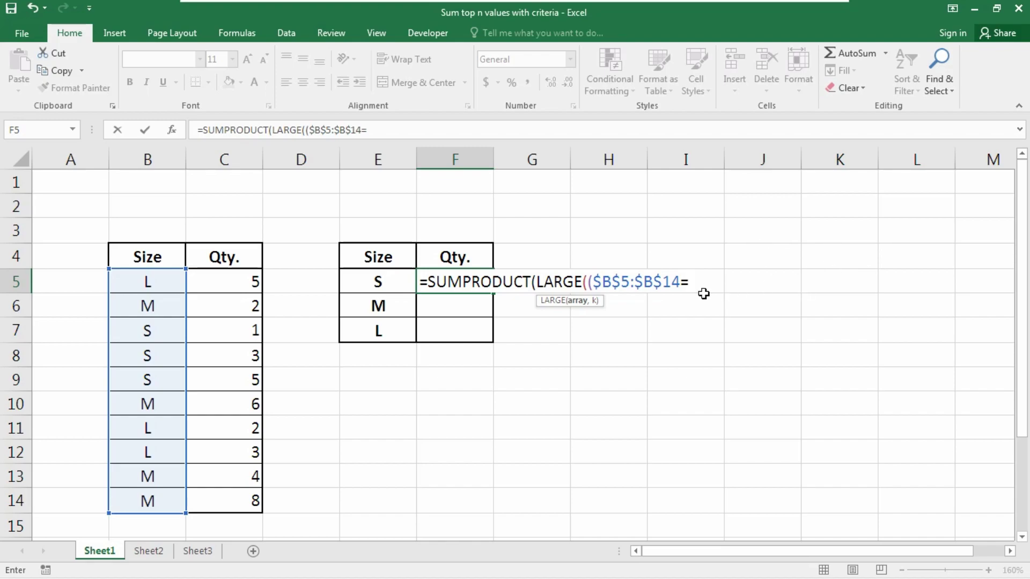
left_click(388, 281)
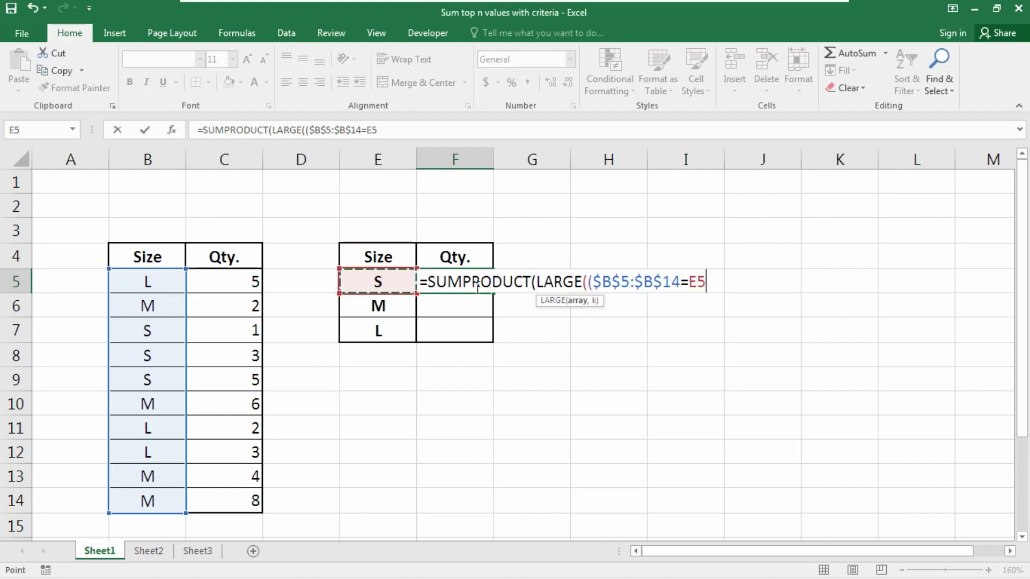
type(")")
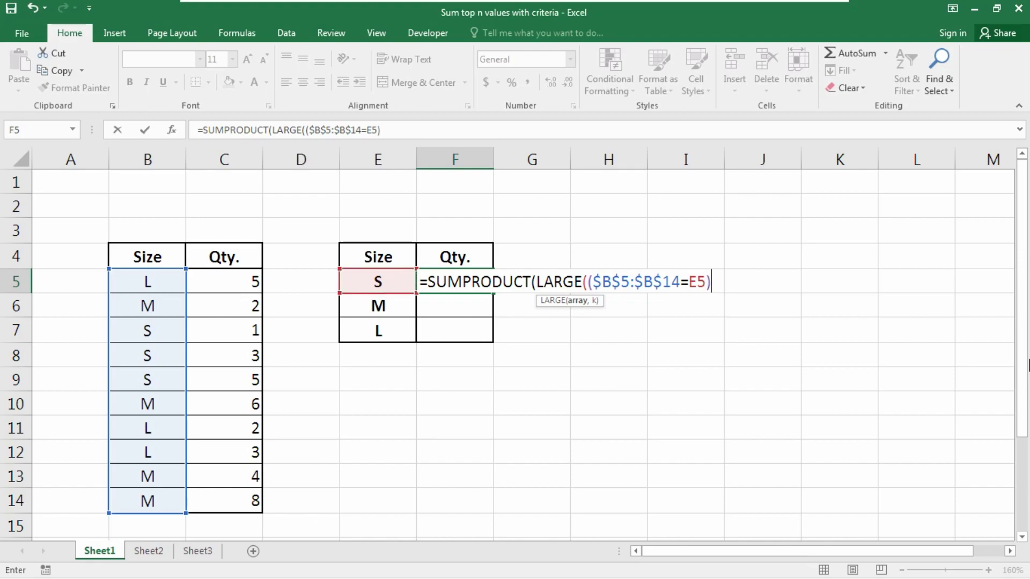
Step: Multiply the criterion by the absolute quantity range ($C$5:$C$14) to complete the LARGE array argument
type("*(")
left_click(241, 283)
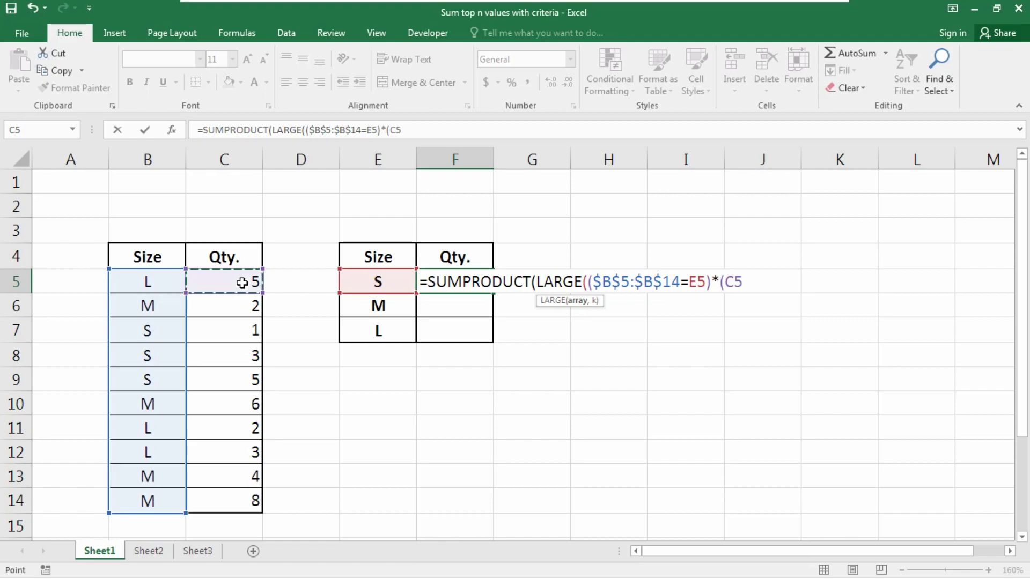
key("ctrl+shift+Down")
key("shift+Left")
key("shift+Left")
key("shift+Left")
key("shift+Left")
key("shift+Left")
key("shift+Left")
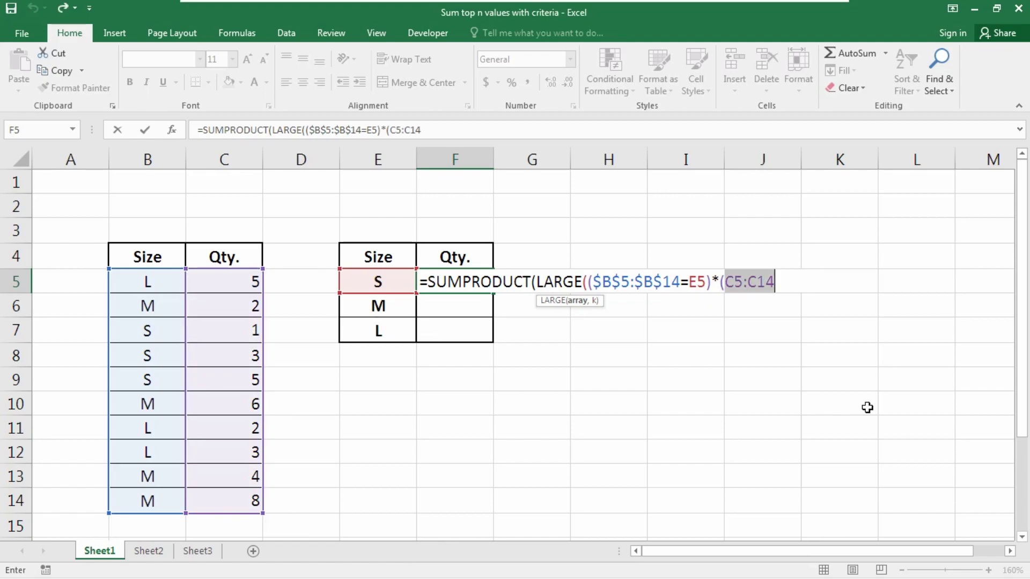
key("F4")
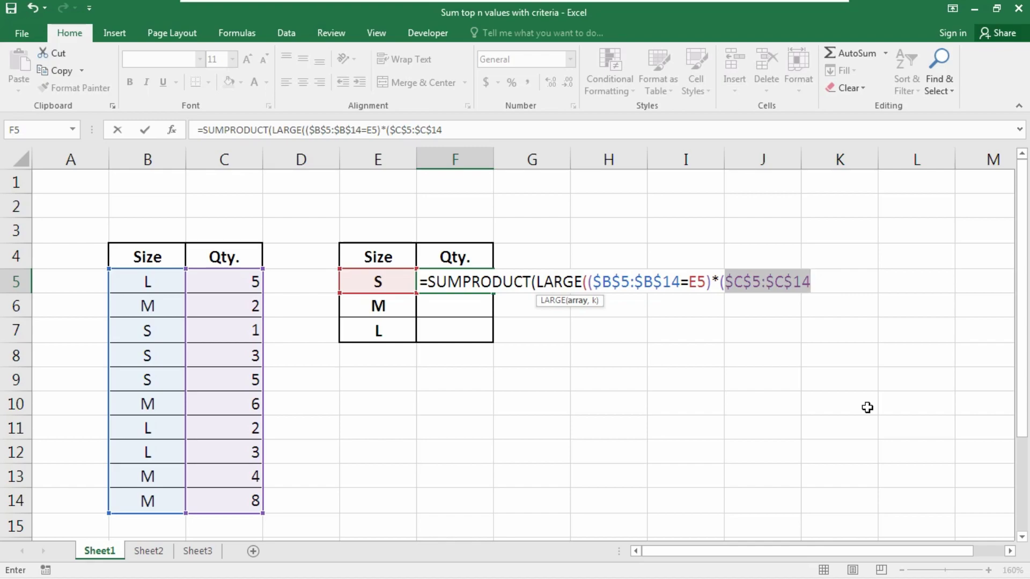
type("),")
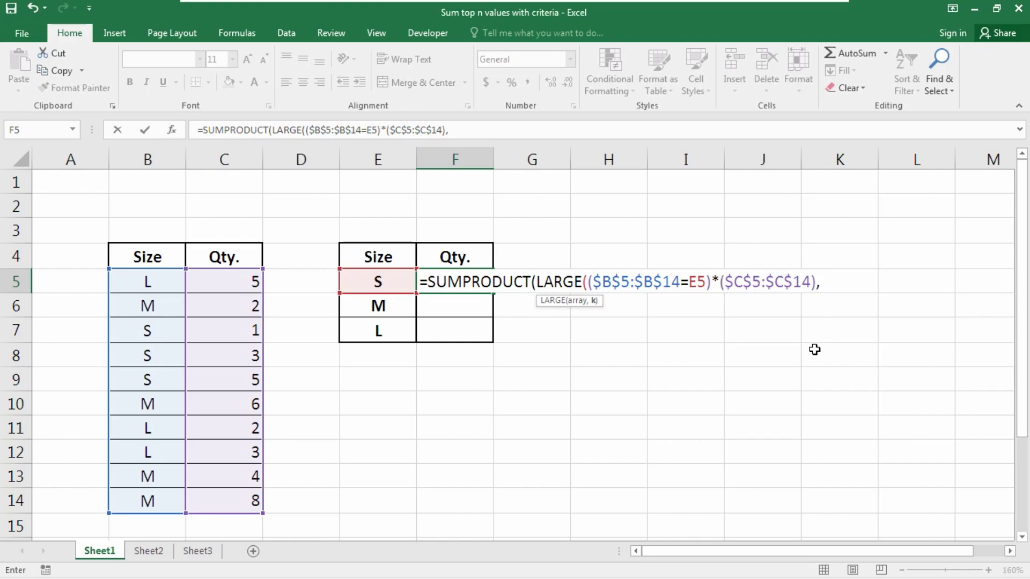
Step: Set the k argument to the array {1,2,3}, then close and enter the formula in F5
type("{1,2,3")
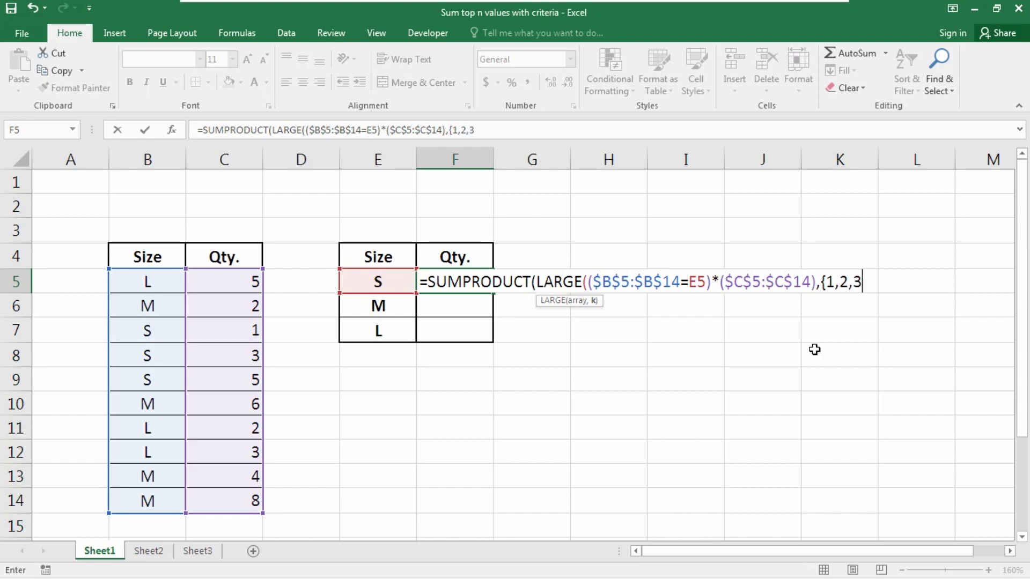
type("}")
type("))")
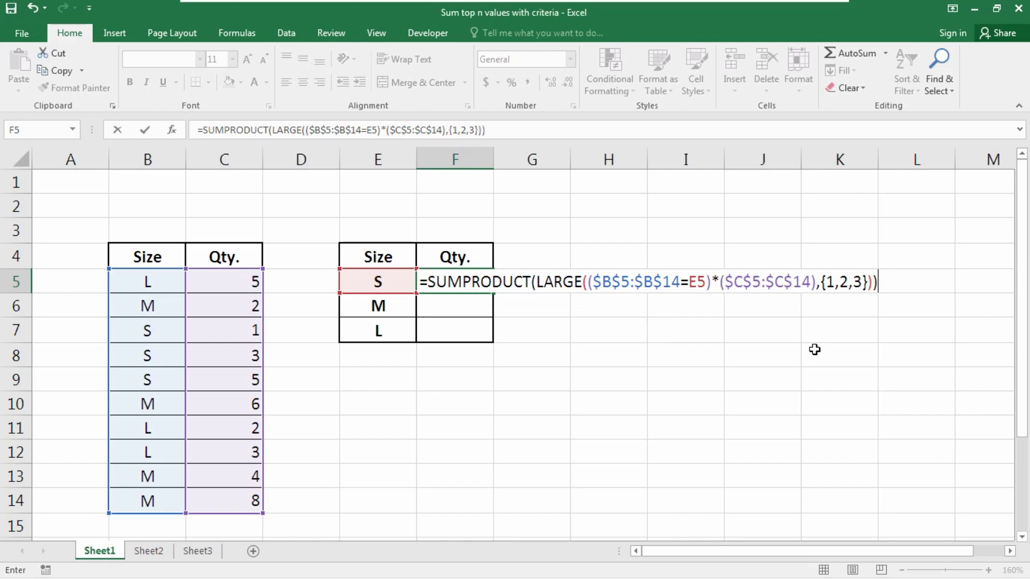
key("ctrl+Return")
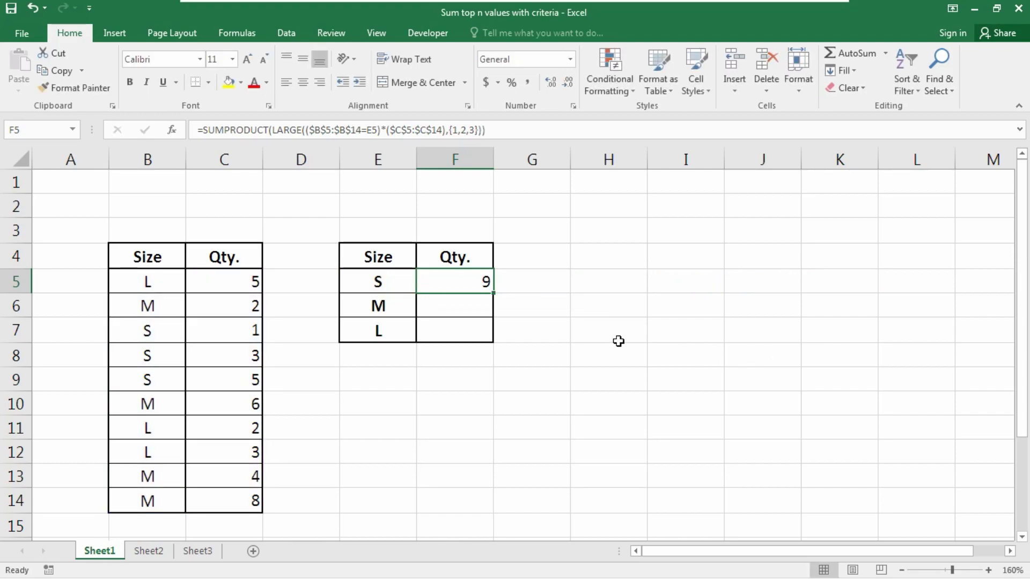
Step: Test the formula by changing the size in E5 to M, then undo the change
left_click(391, 285)
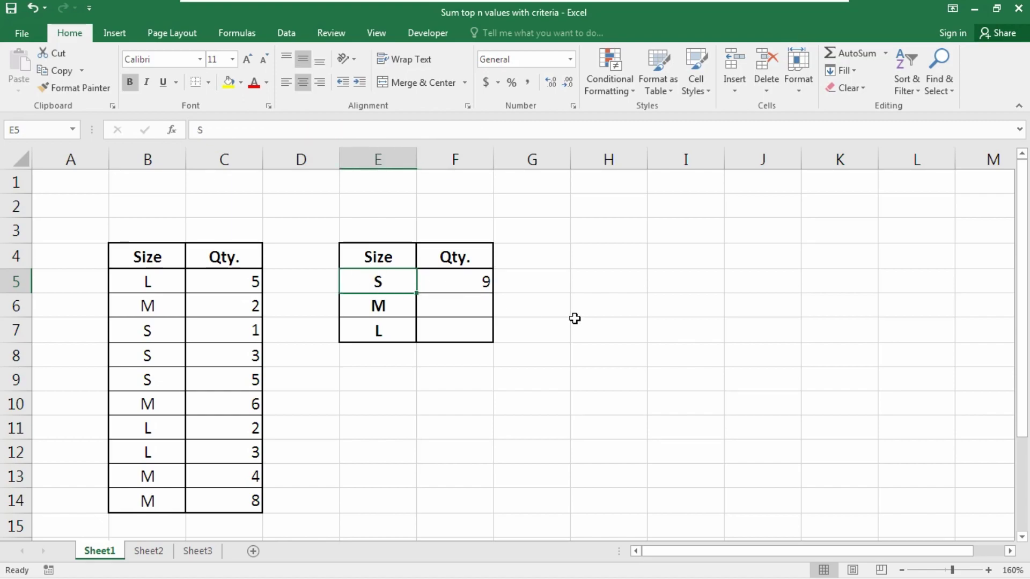
type("M")
key("Return")
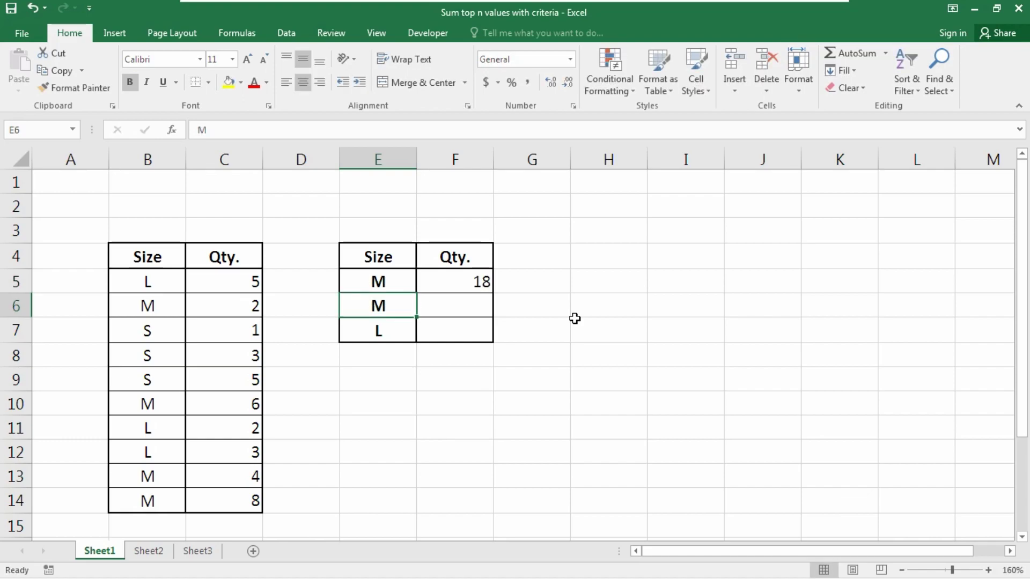
key("Up")
key("ctrl+z")
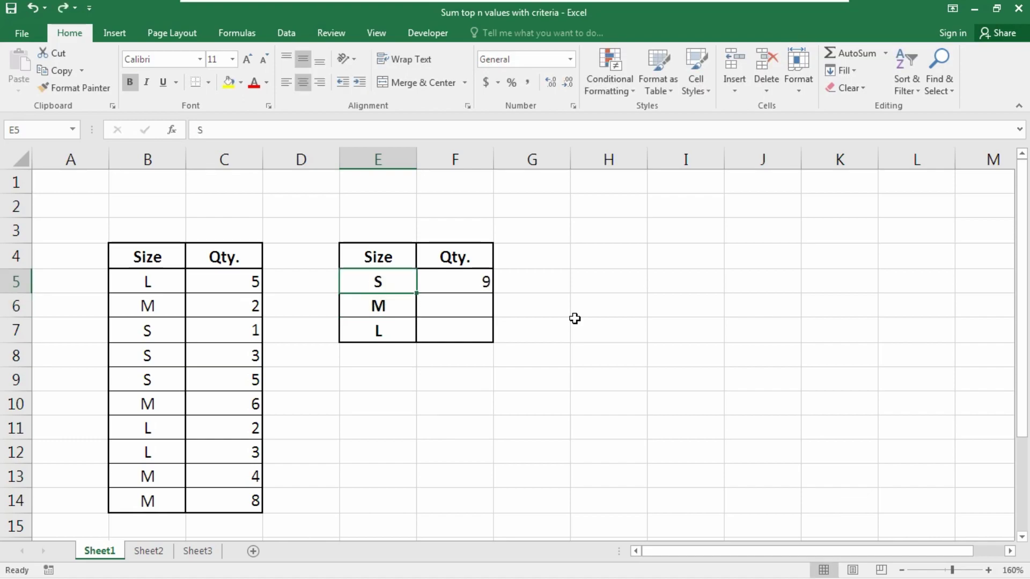
Step: Fill the F5 formula down through F7 for sizes M and L
key("Right")
key("shift+Down")
key("shift+Down")
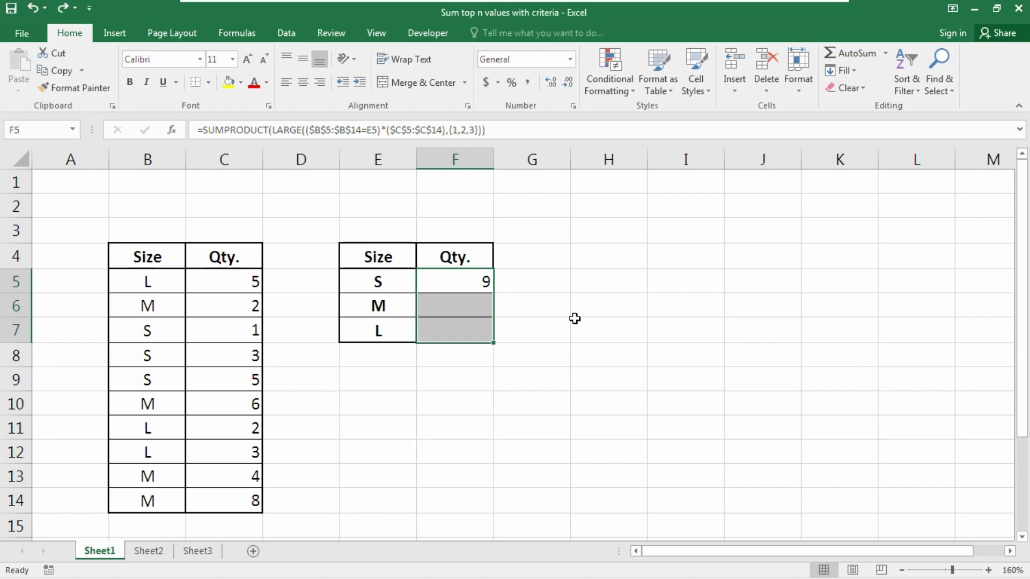
key("ctrl+d")
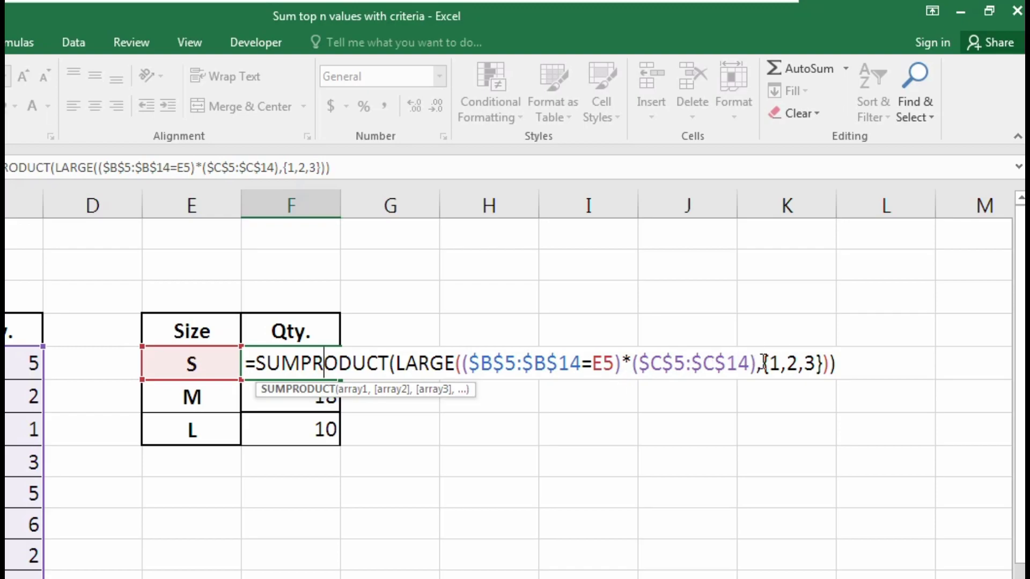
Step: Examine the {1,2,3} array constant inside the F5 formula and leave cell editing
left_click_drag(764, 363, 816, 363)
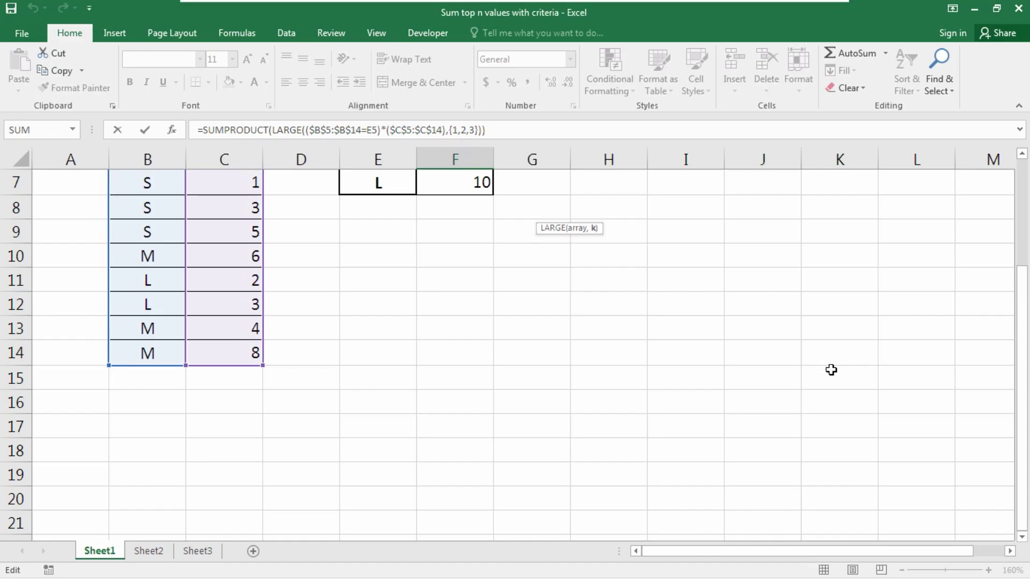
scroll(830, 370, "up", 2)
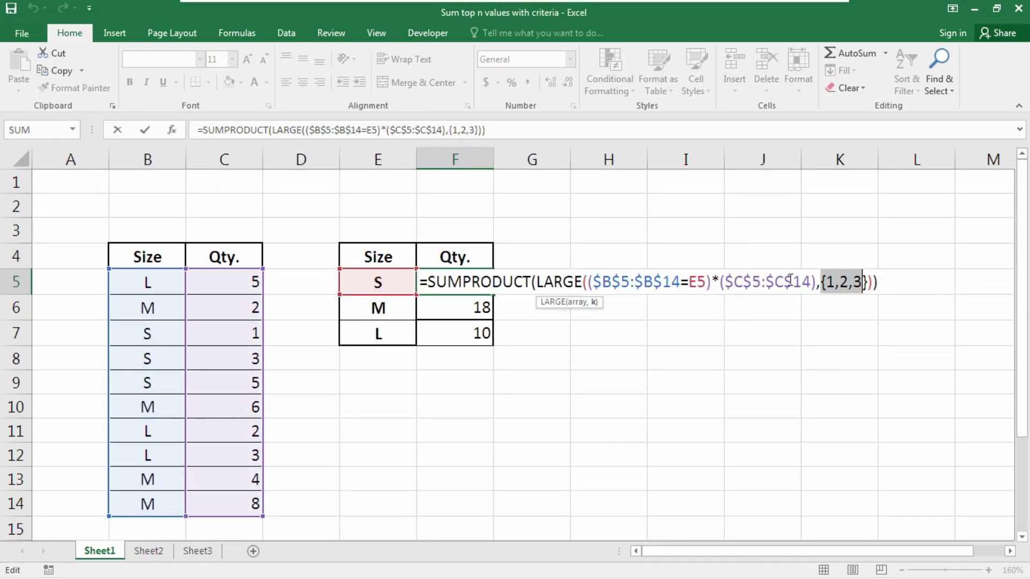
key("Return")
Step: Replace the first quantity in C5 with the text g, undo it, and enter g again
left_click(233, 277)
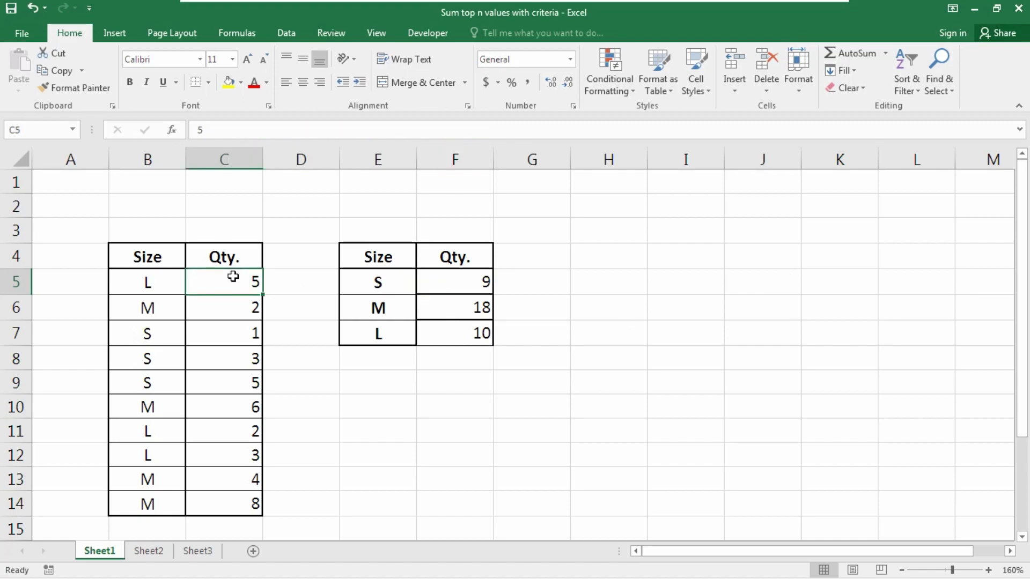
type("g")
key("Return")
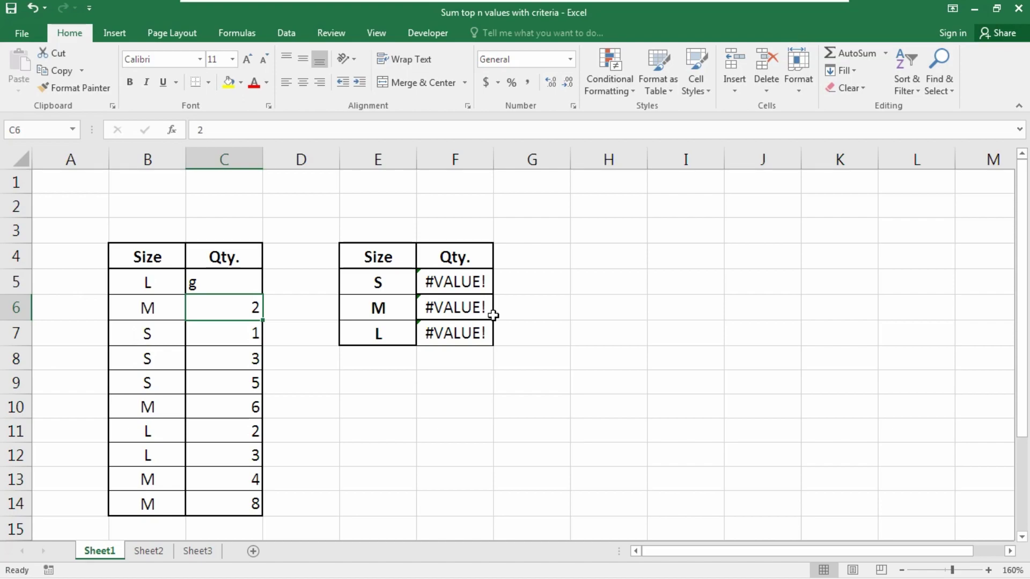
key("ctrl+z")
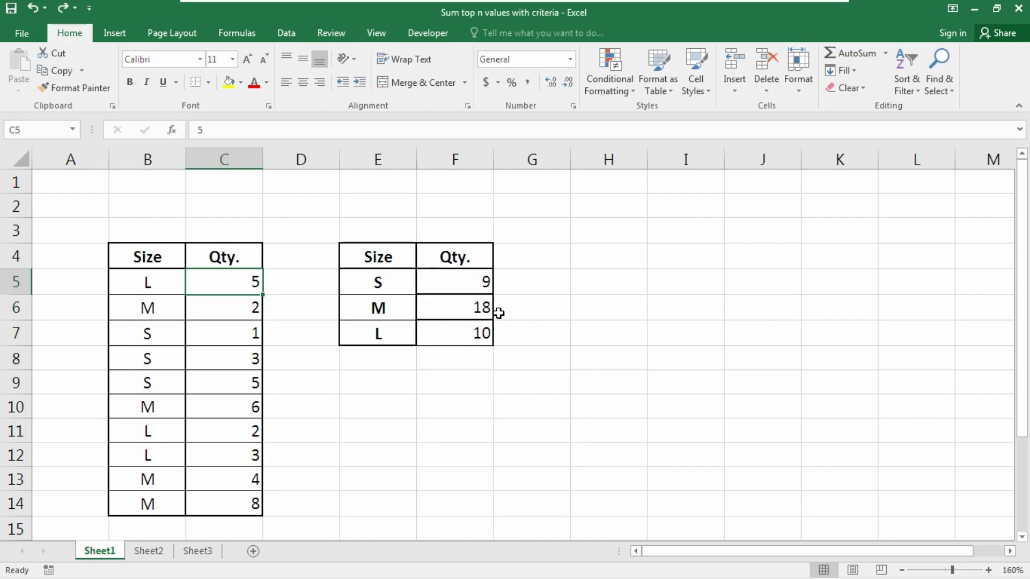
type("g")
Step: Copy the Qty. column from F4:F7 into G4:G7 and clear the copied formulas from G5:G7
left_click(512, 254)
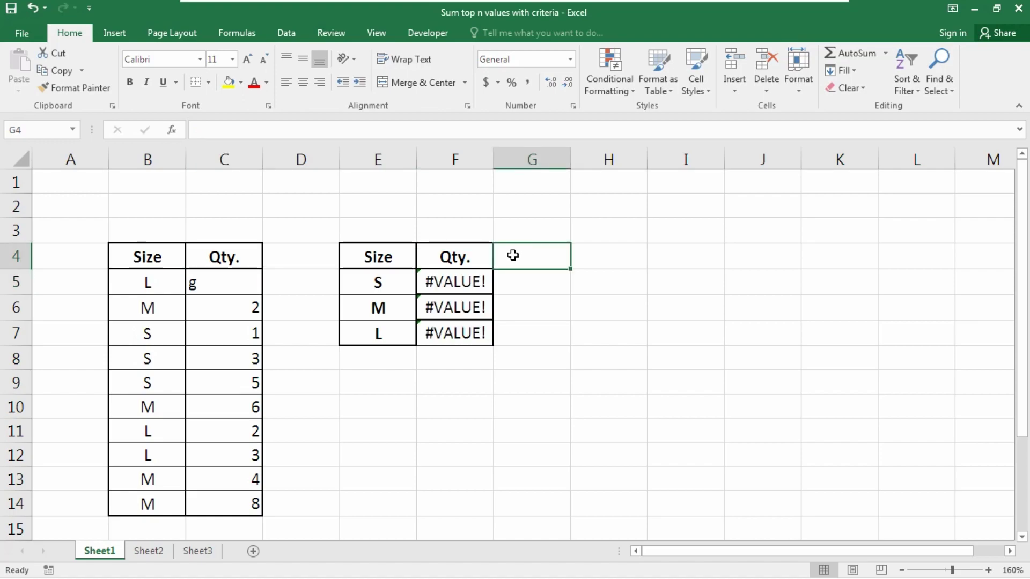
key("shift+Down")
key("shift+Down")
key("shift+Down")
key("ctrl+r")
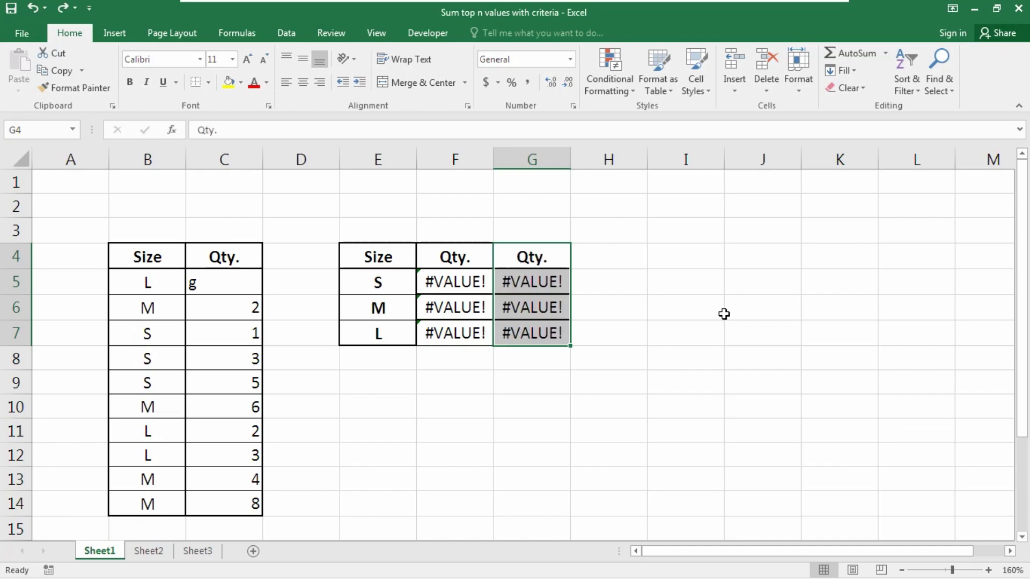
key("Down")
key("Delete")
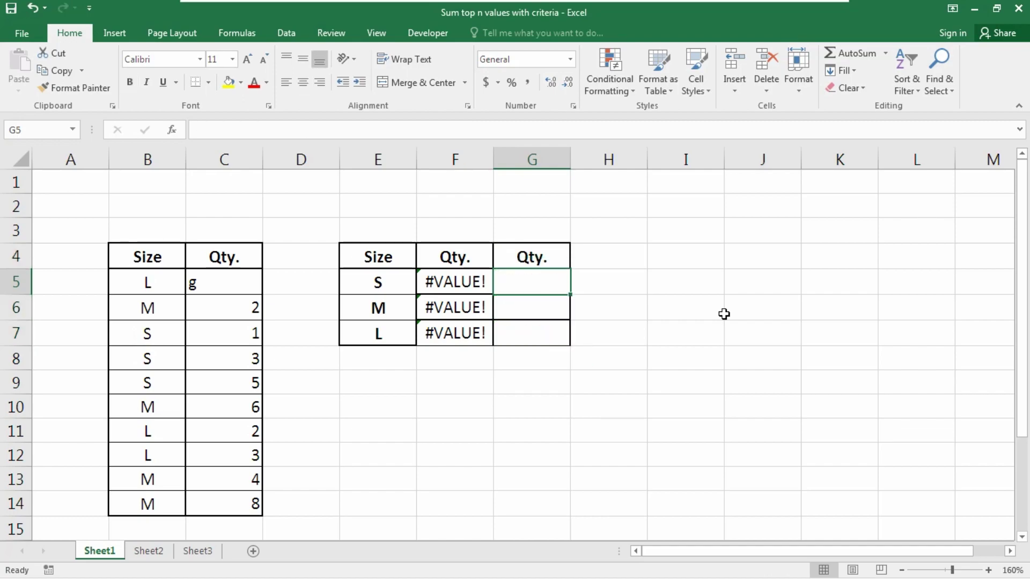
Step: In G5, start a SUM formula nesting IFERROR, LARGE and IF, with the logical test ($B$5:$B$14=E5)
type("=sum")
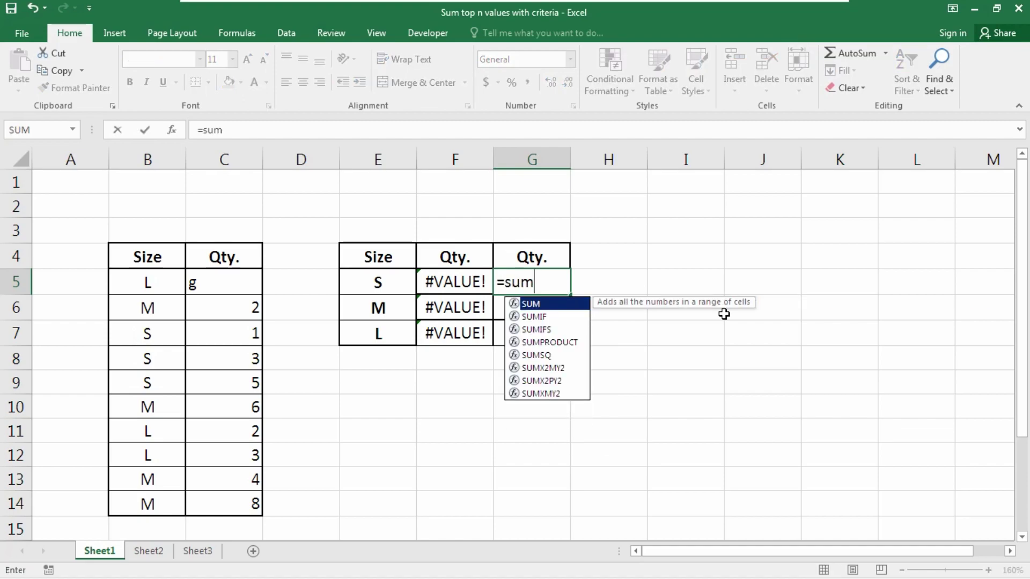
key("Tab")
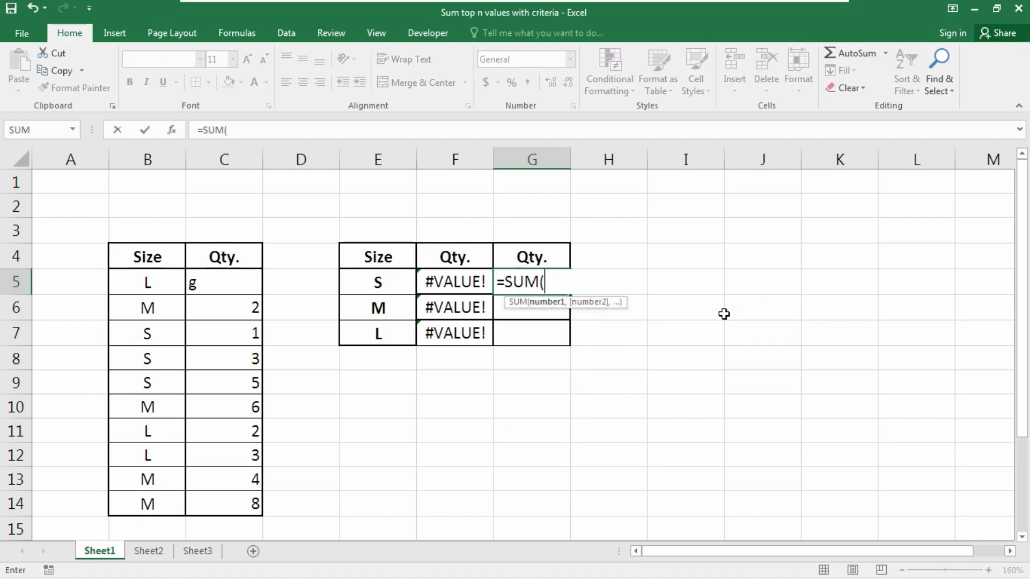
type("ifer")
key("Tab")
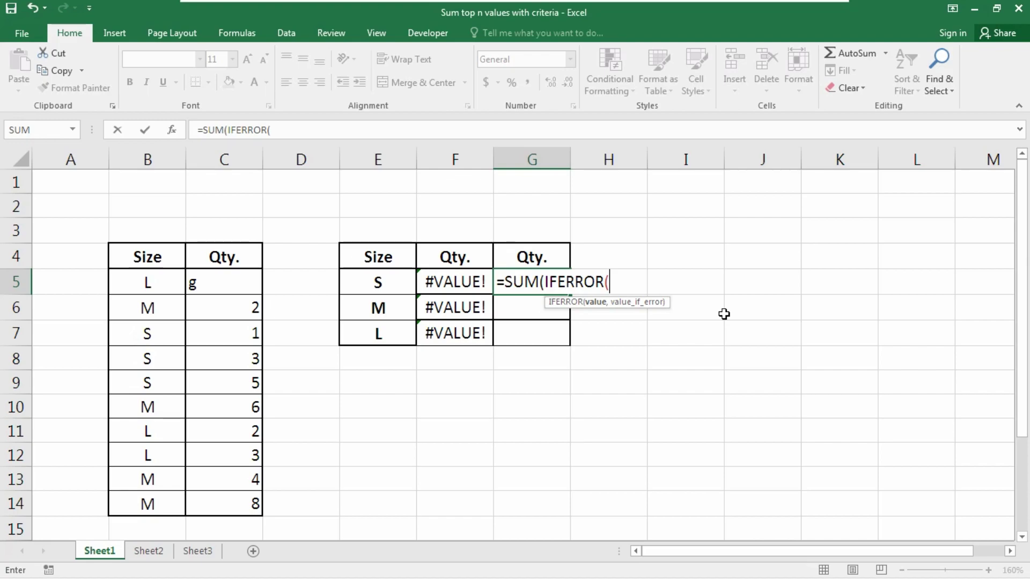
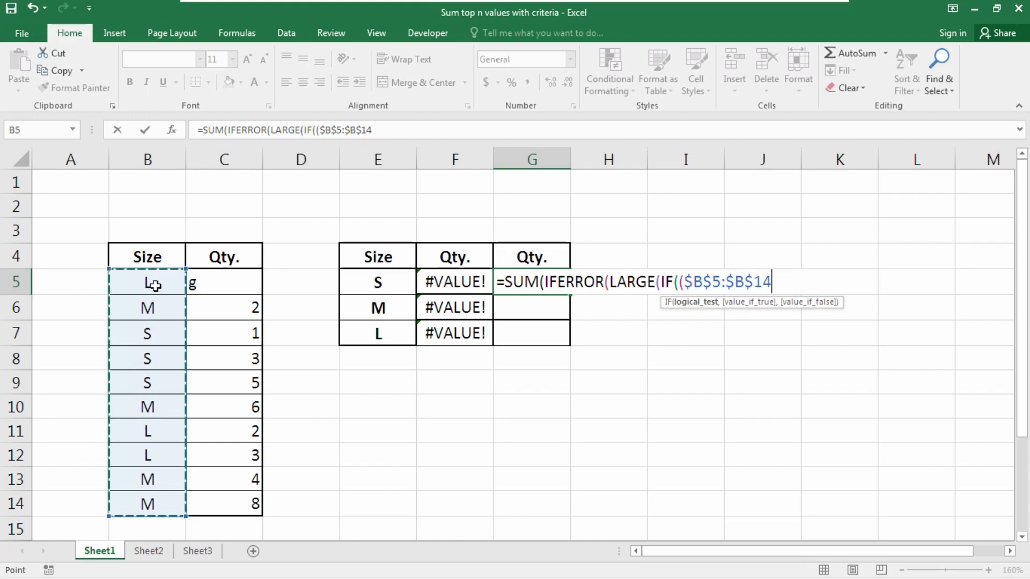
type("=")
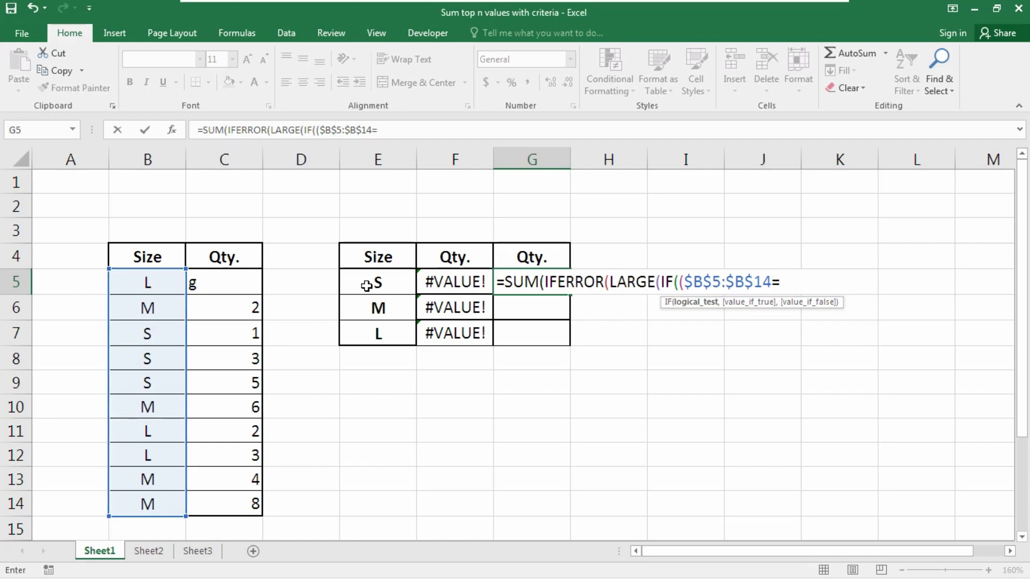
left_click(374, 283)
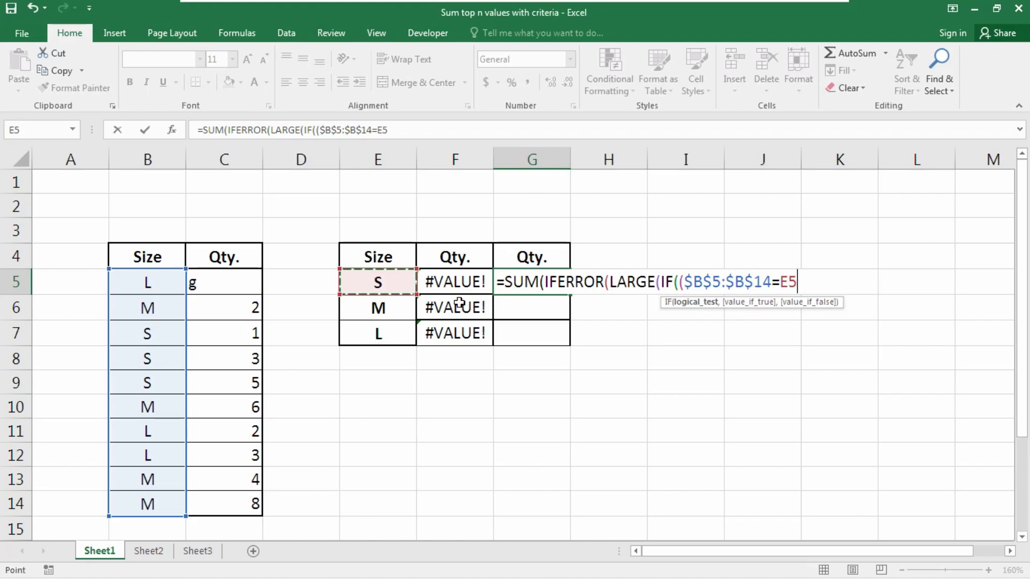
type("),")
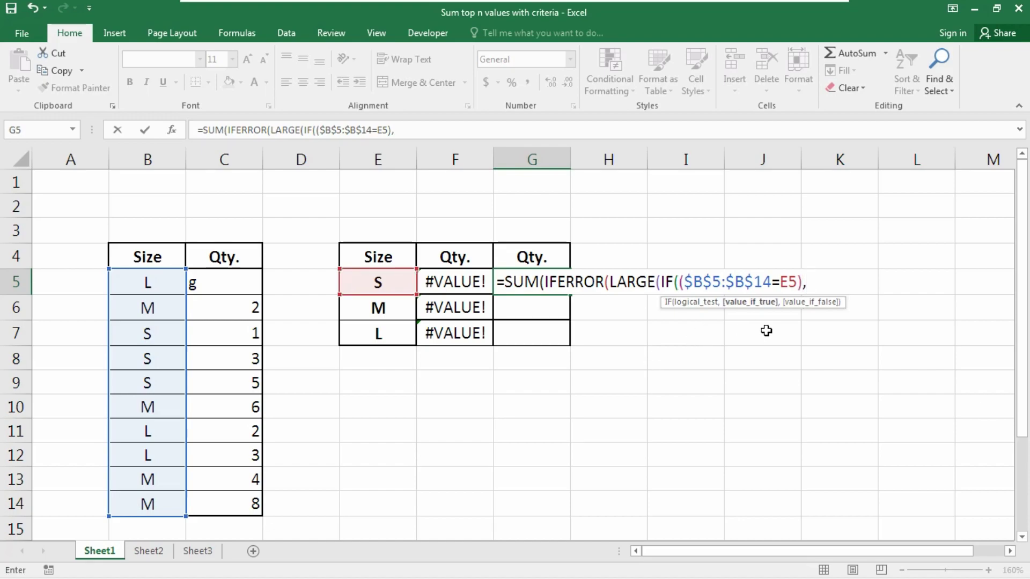
Step: Add the absolute quantity range $C$5:$C$14 as the IF function's true value and close the IF
left_click(228, 285)
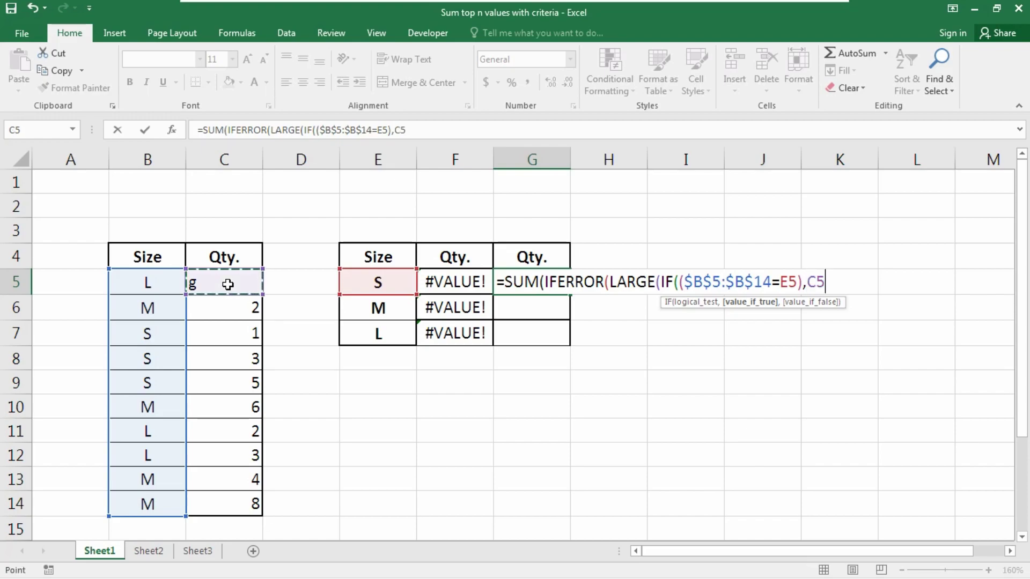
key("ctrl+shift+Down")
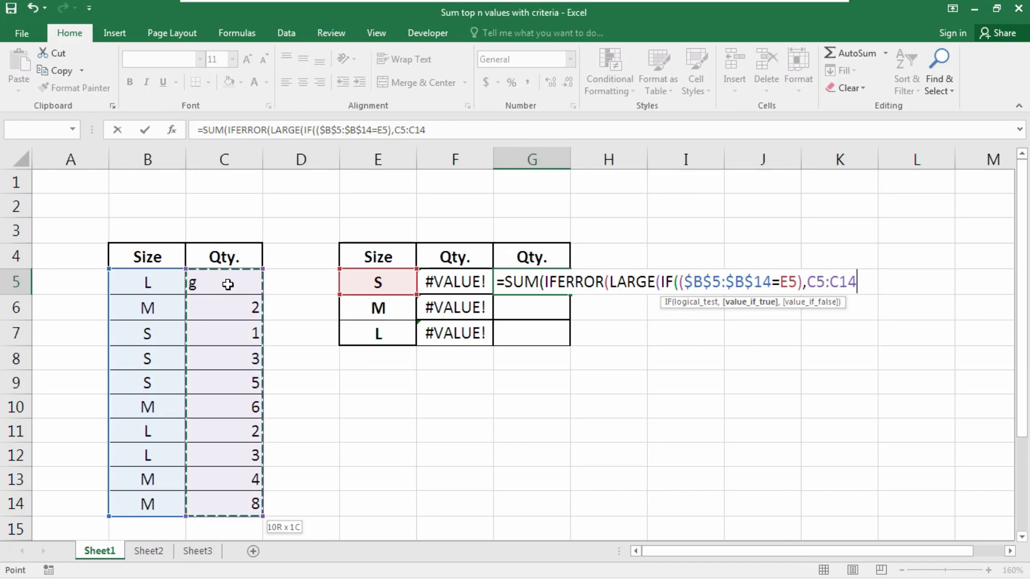
key("F4")
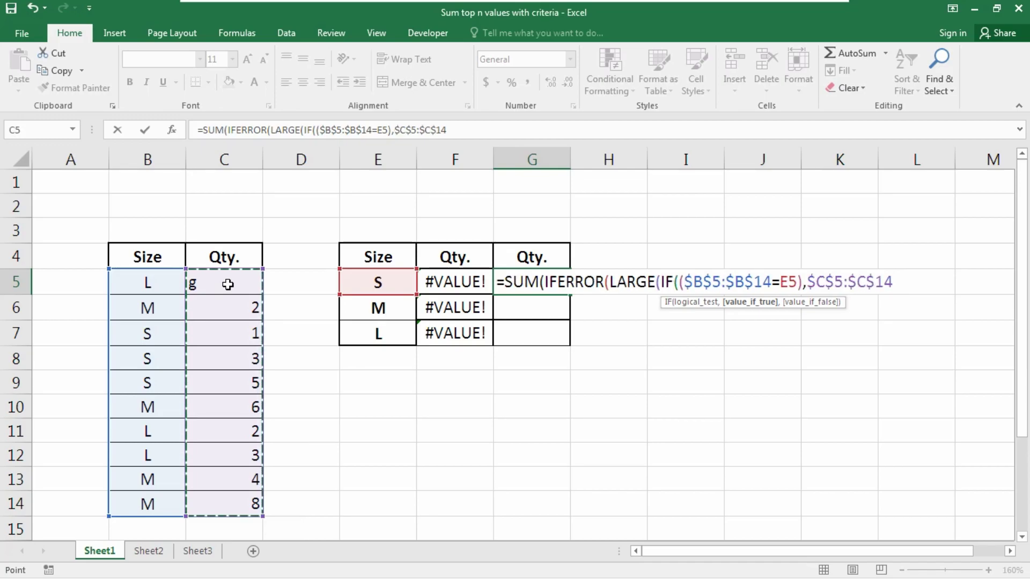
type(")")
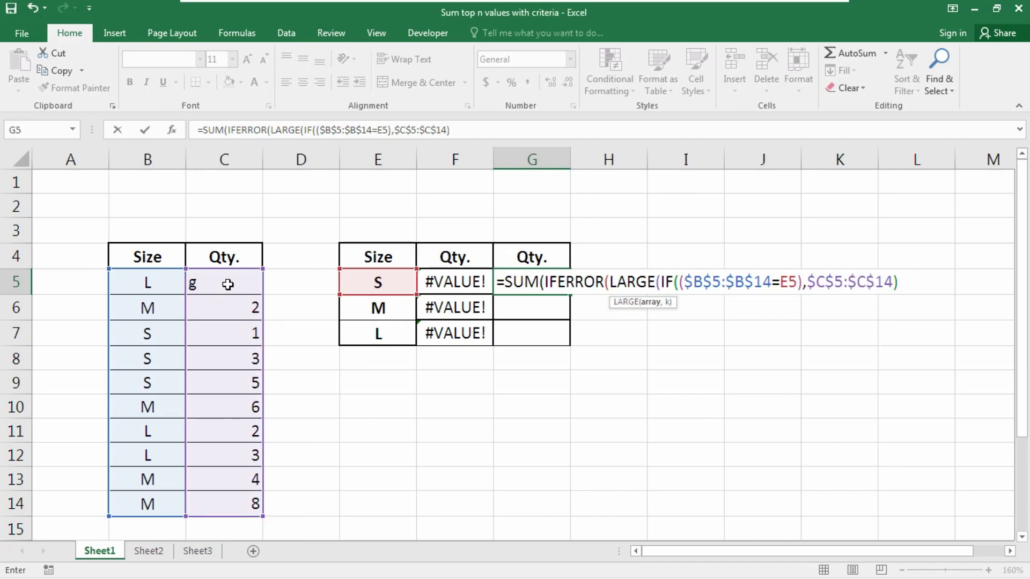
type(",")
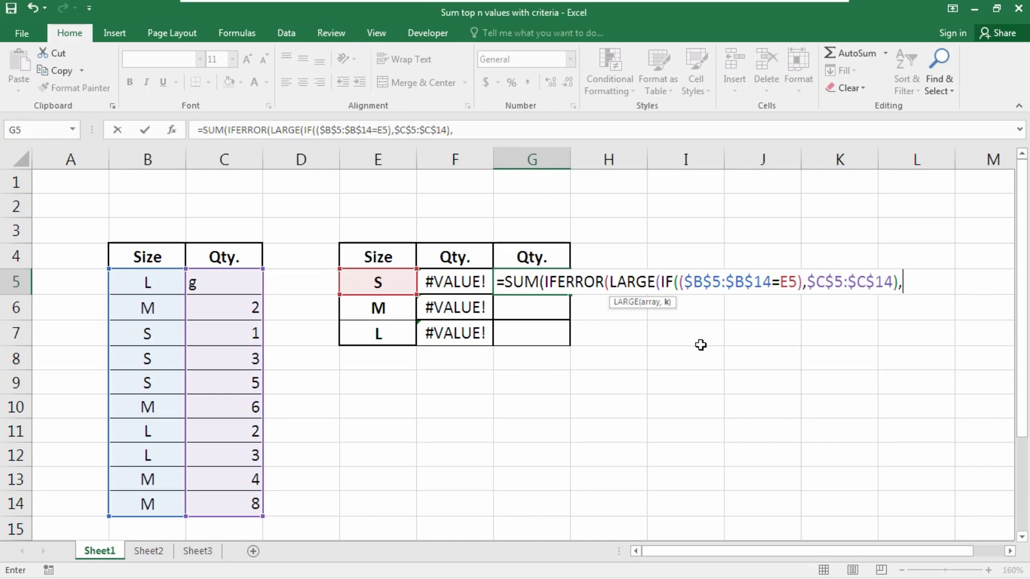
Step: Complete the G5 formula with {1,2,3} as LARGE's k and 0 as the IFERROR fallback, entering it as an array formula
type("{1,2,3")
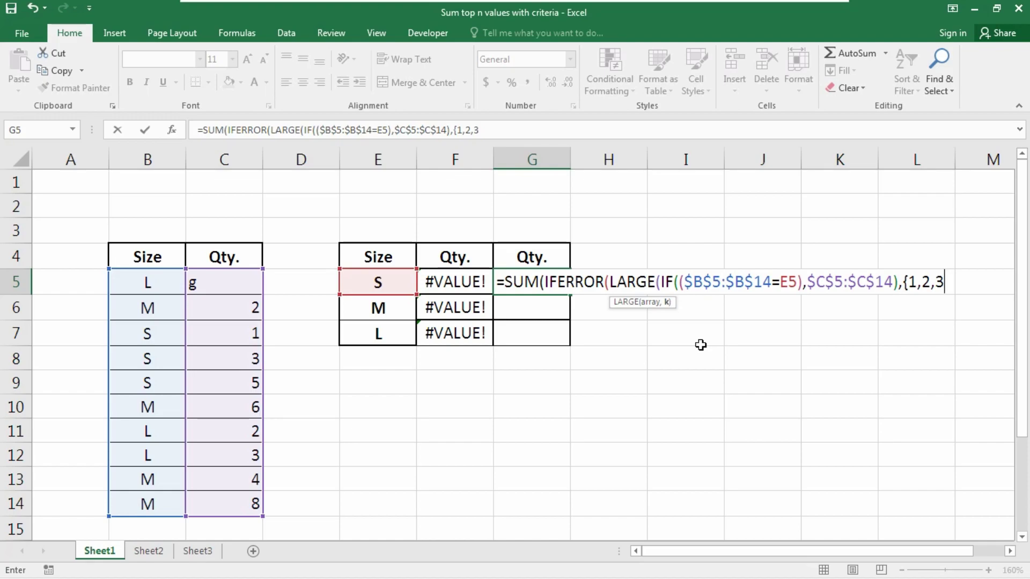
type("})")
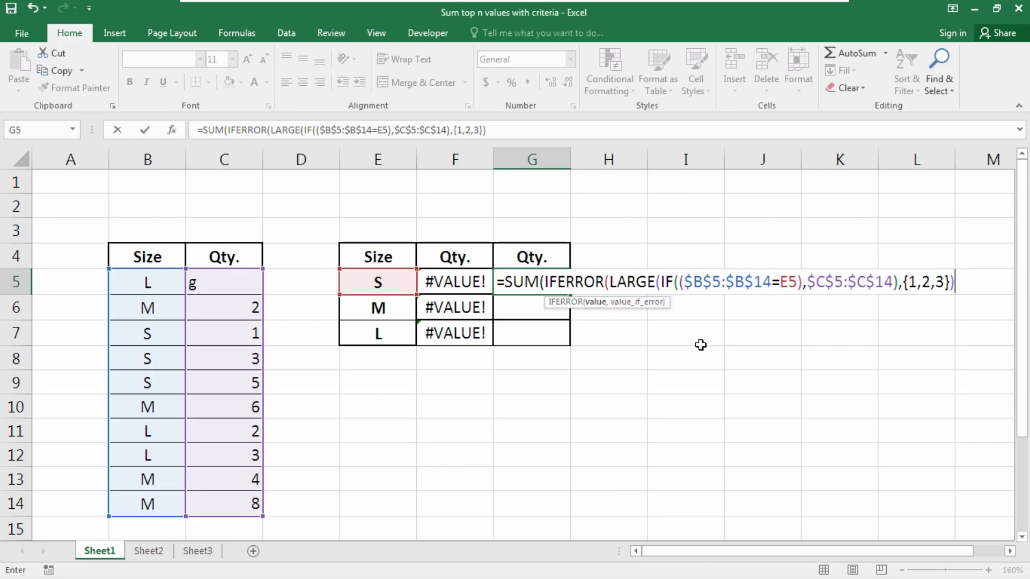
type(",")
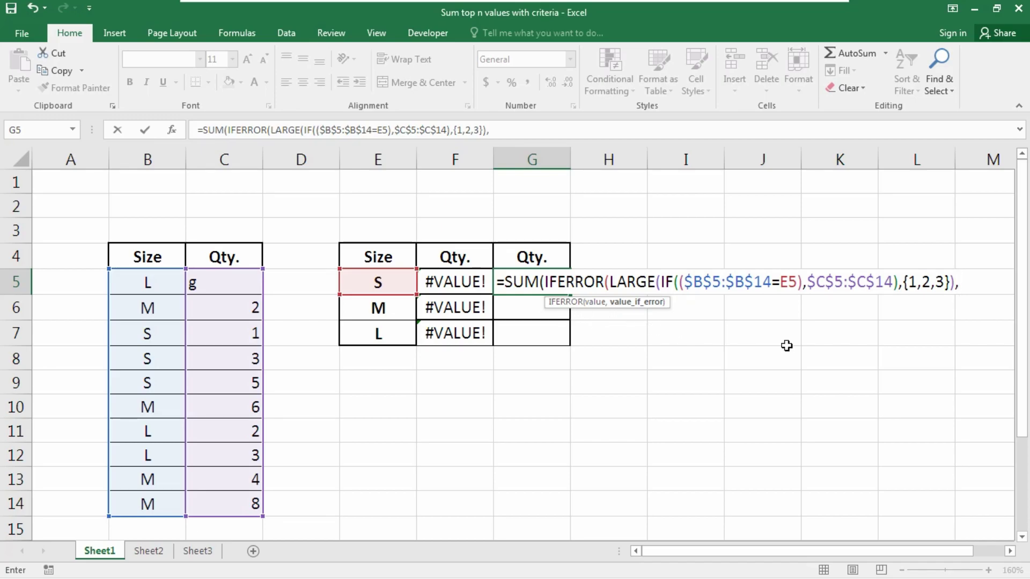
type("0))")
left_click(538, 288)
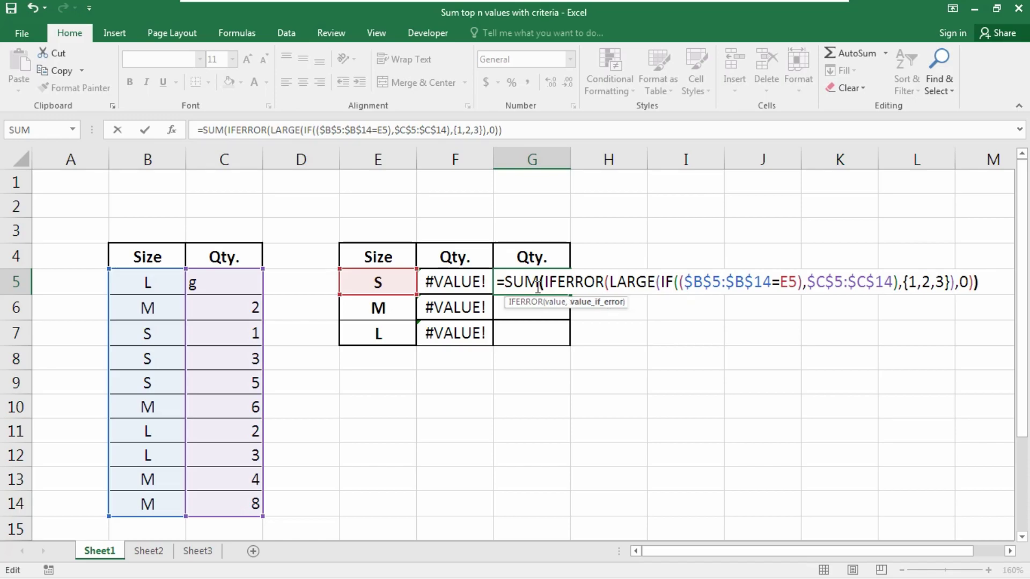
key("End")
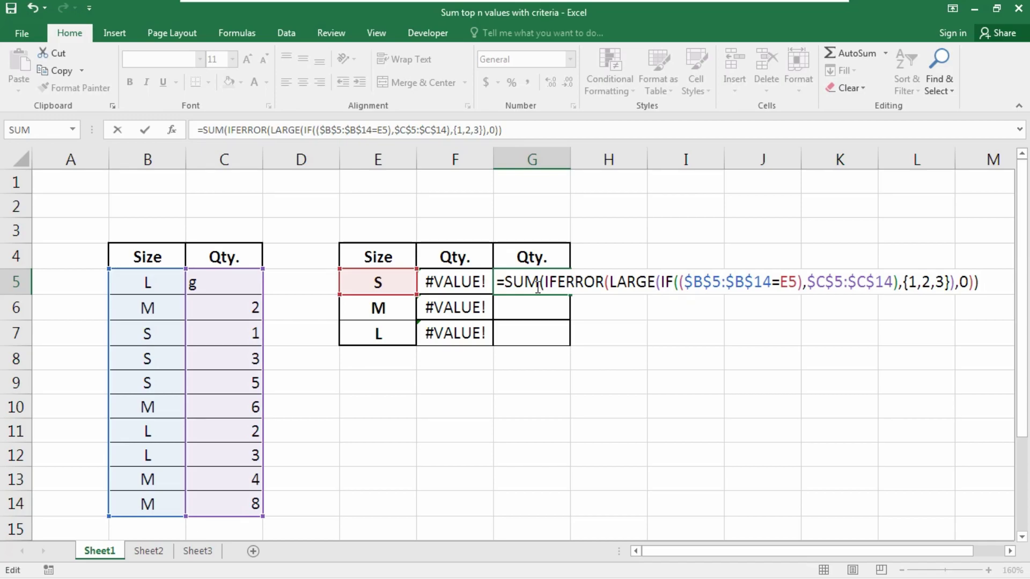
key("ctrl+shift+Return")
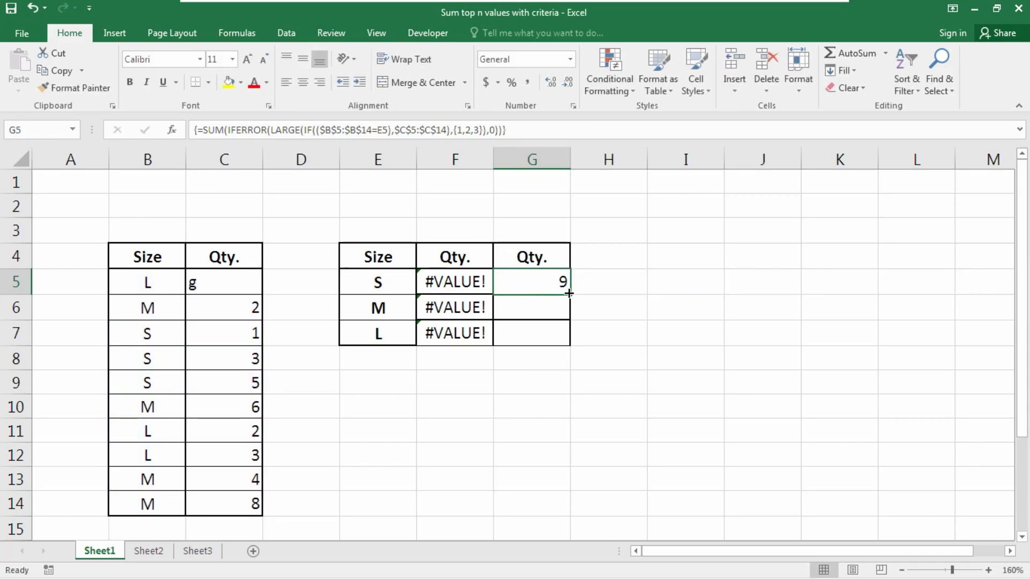
Step: Fill the G5 array formula down through G7 for sizes M and L
left_click(567, 333)
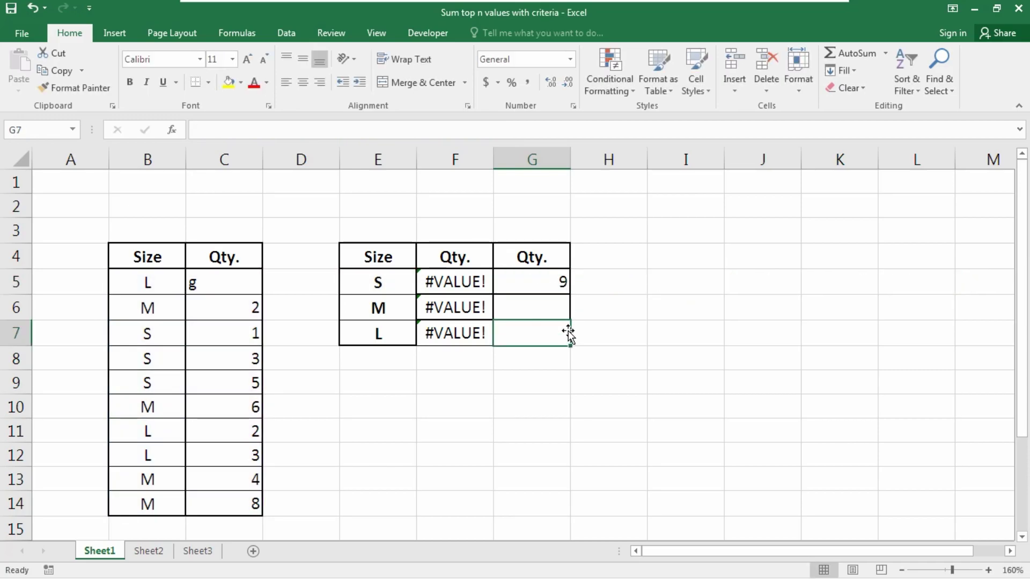
left_click(548, 281, "shift")
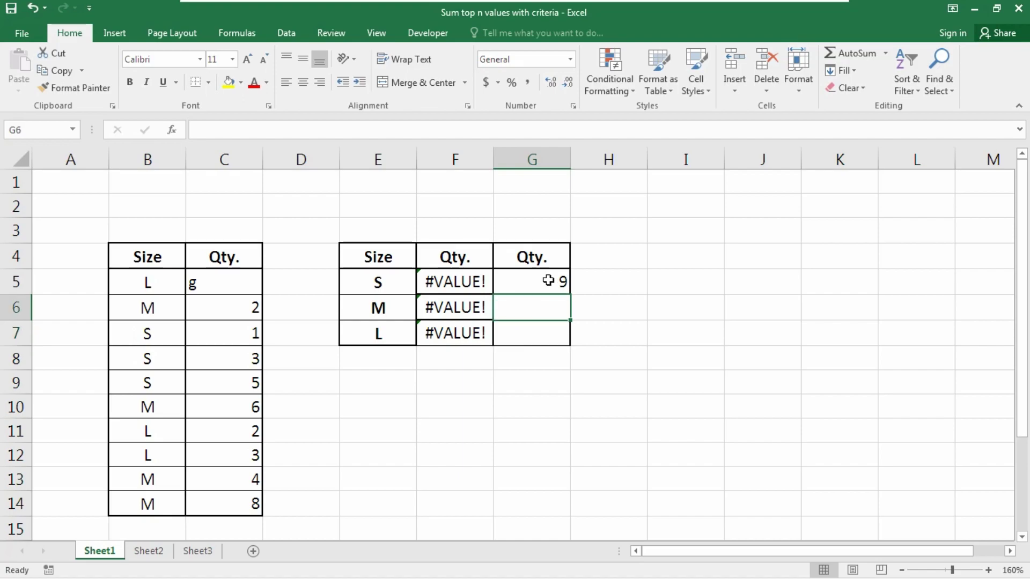
key("ctrl+d")
left_click(548, 280)
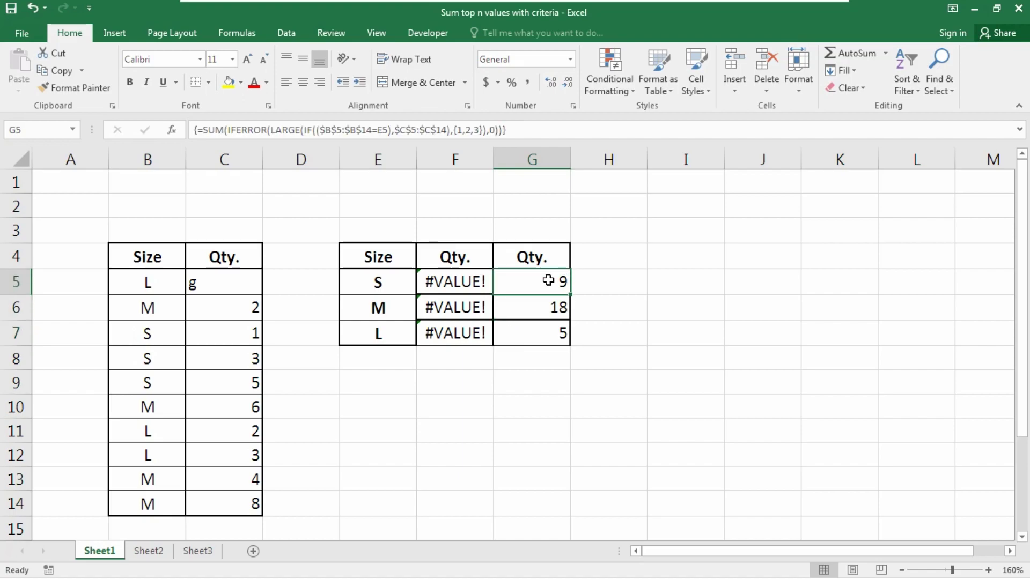
Step: Replace the text g in C5 with the quantity 2
key("Left")
key("Left")
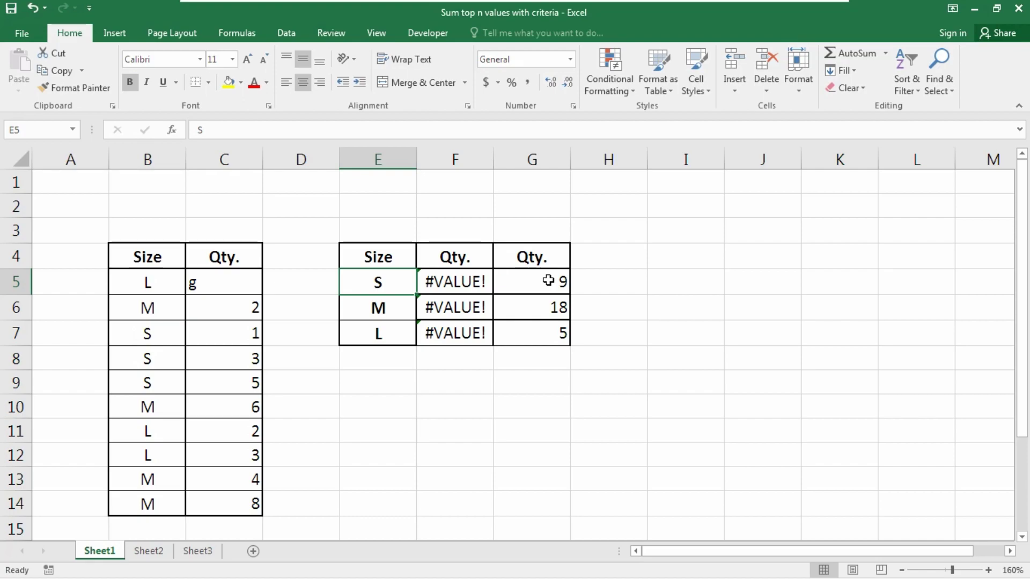
key("Left")
key("Left")
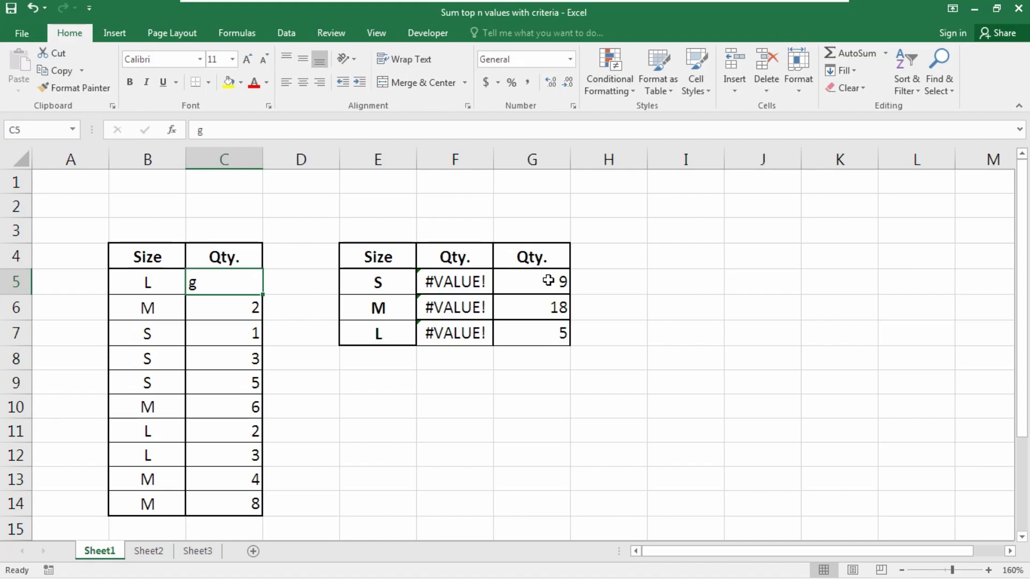
key("ctrl+z")
type("2")
key("Return")
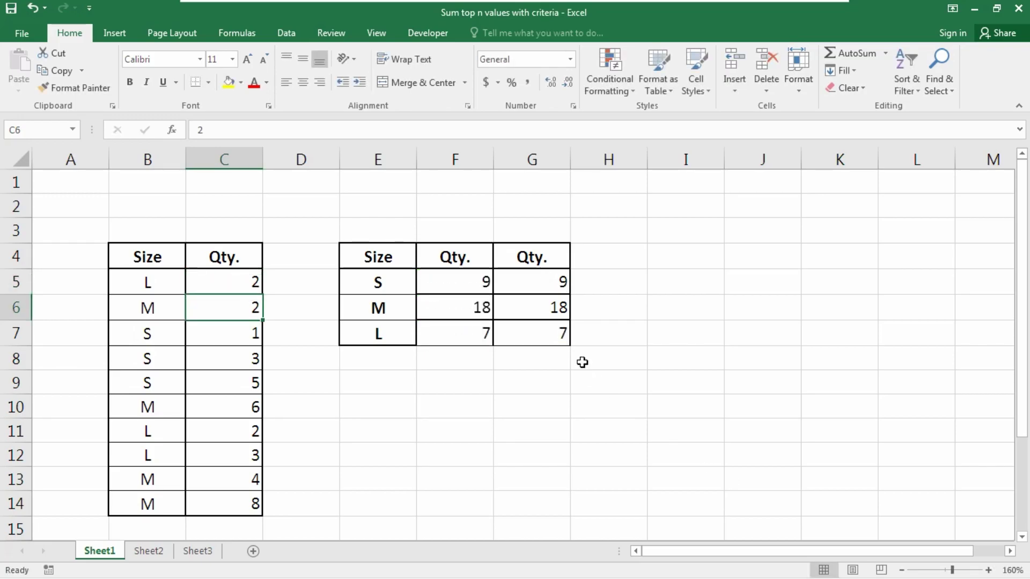